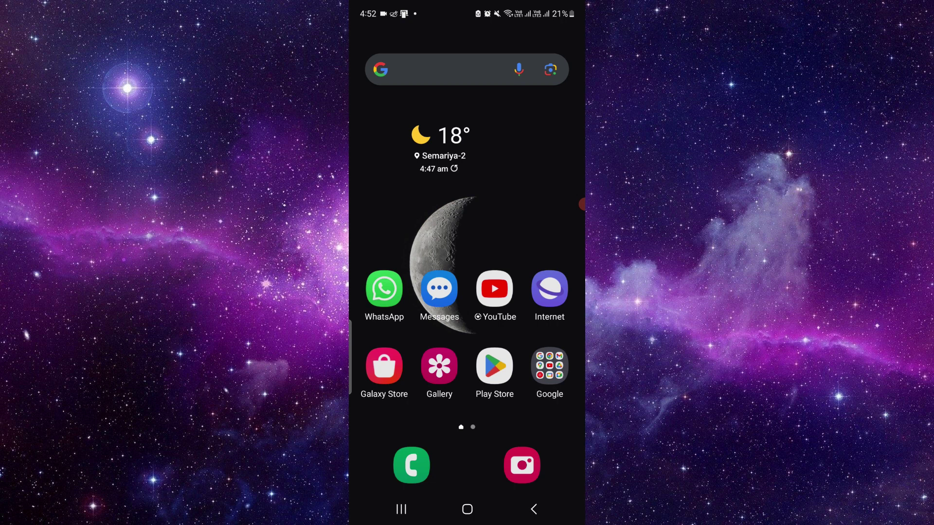
Swipe up from the home screen to reveal the full app drawer
drag(467, 409, 467, 219)
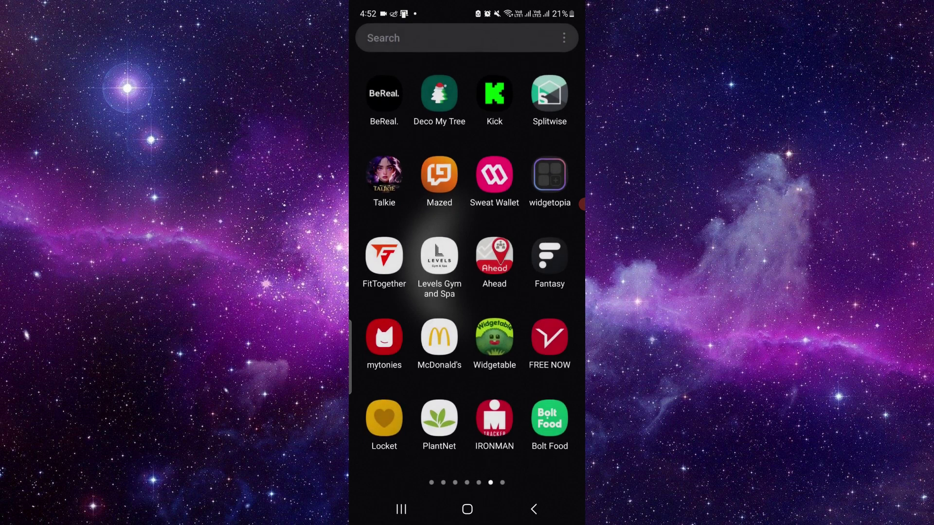
Launch Widgetable and bring up sharing for the friend invite link from Profile & Friends
click(494, 337)
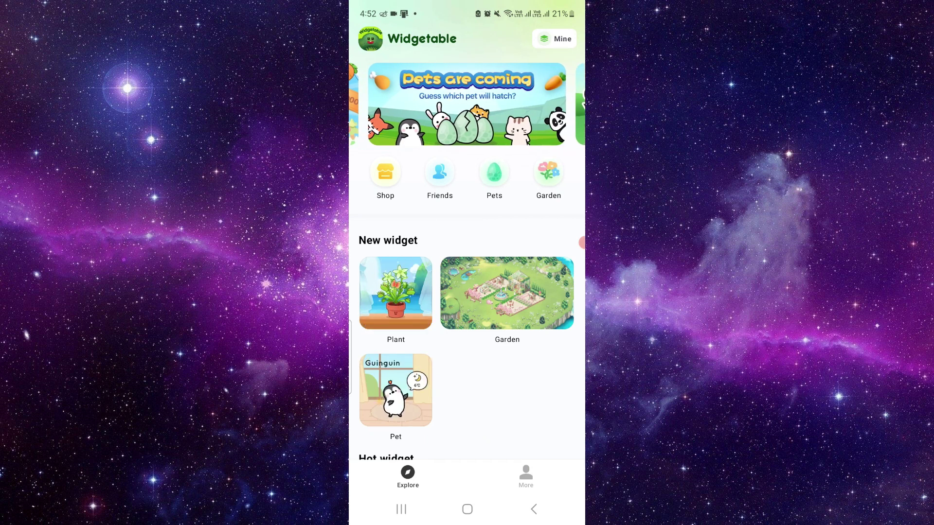
click(526, 478)
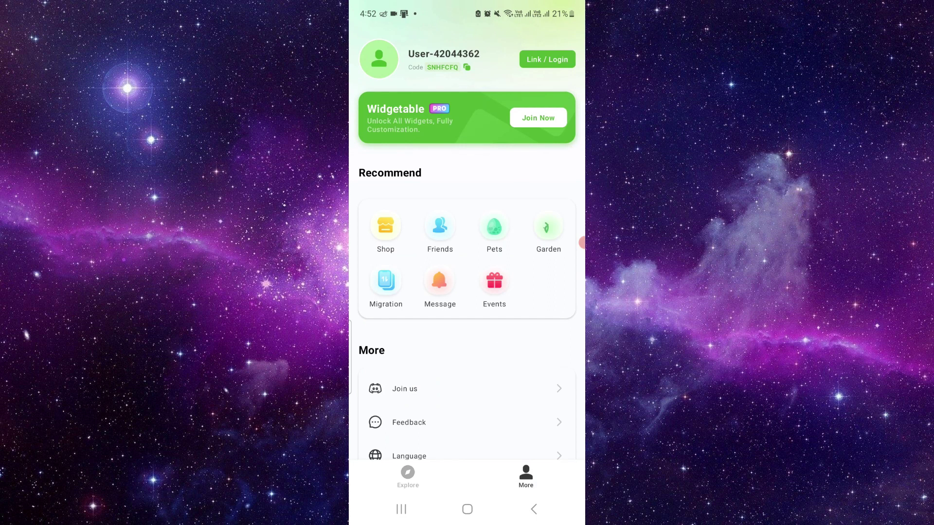
scroll(467, 293, down, 2)
scroll(467, 263, up, 2)
click(379, 59)
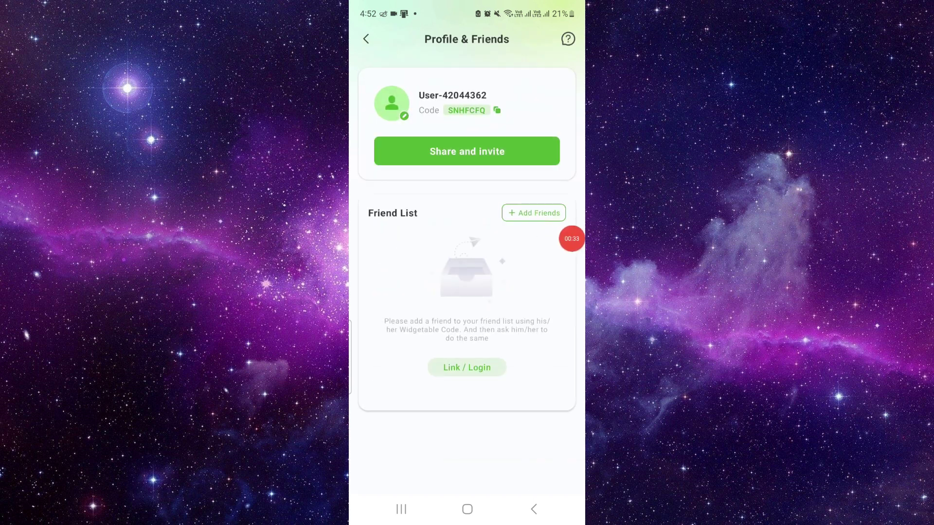
click(467, 151)
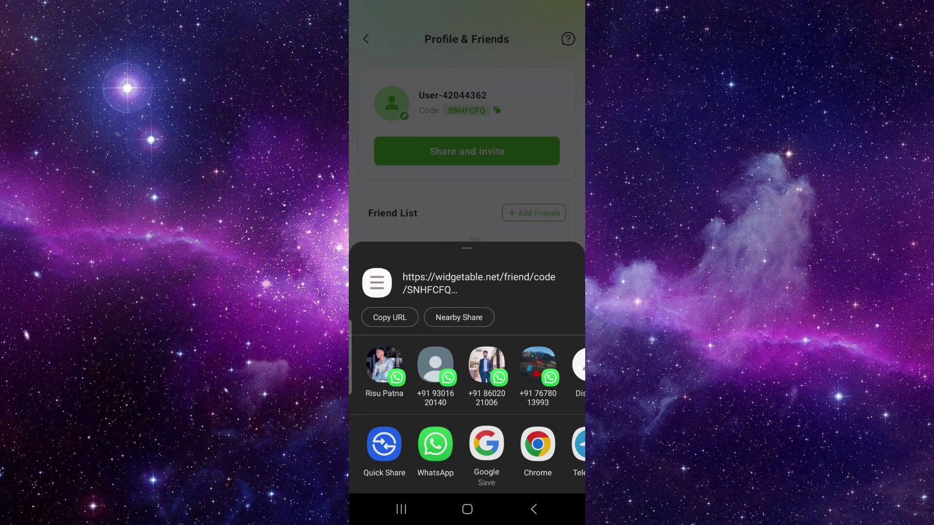
Send the friend invite link via WhatsApp to the Message yourself chat
click(435, 444)
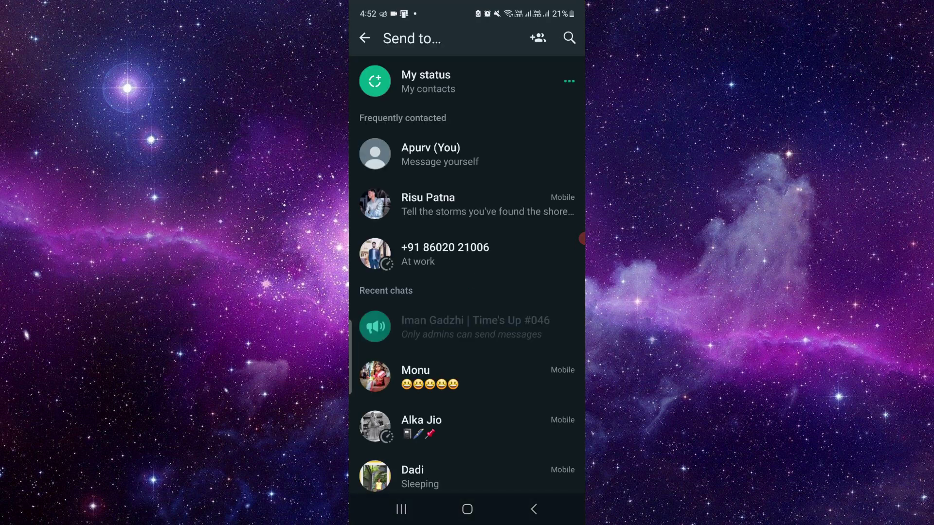
click(430, 154)
click(566, 475)
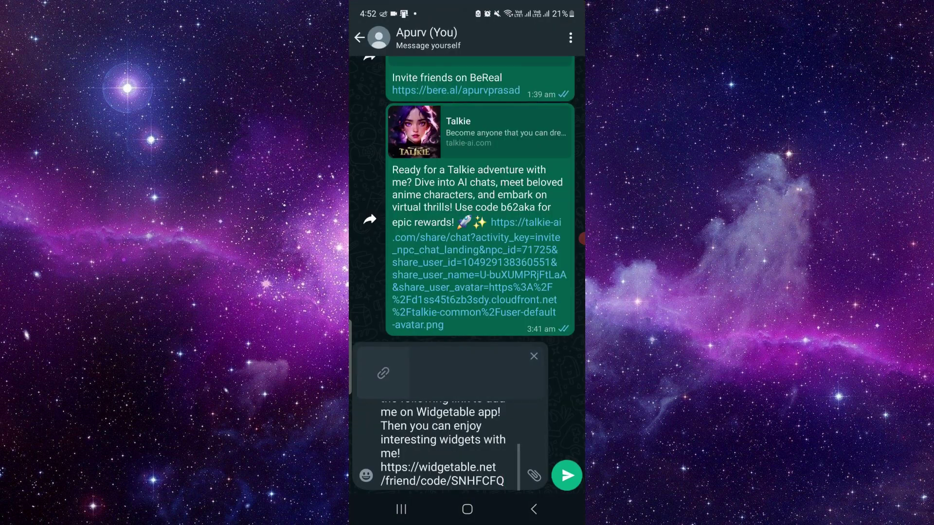
click(567, 474)
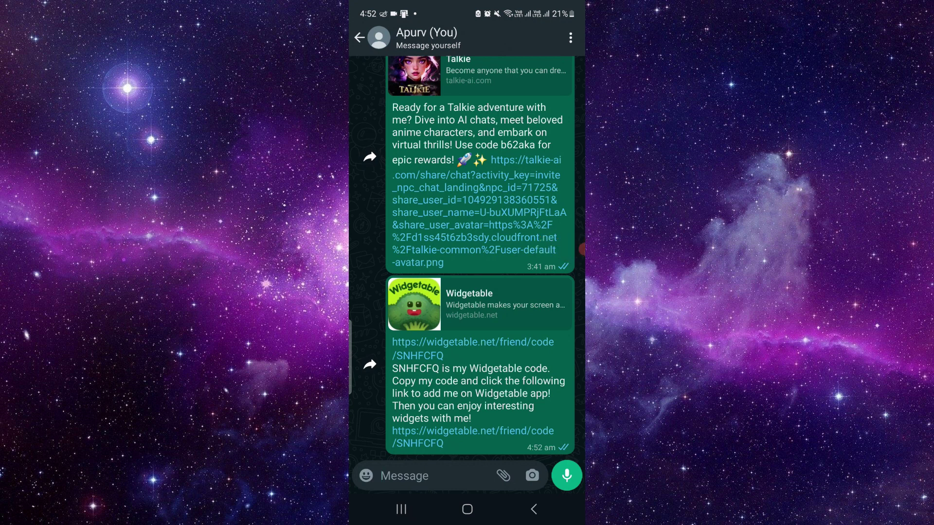
Return to Widgetable's More page through the recent apps
click(401, 509)
click(467, 231)
click(533, 509)
click(494, 337)
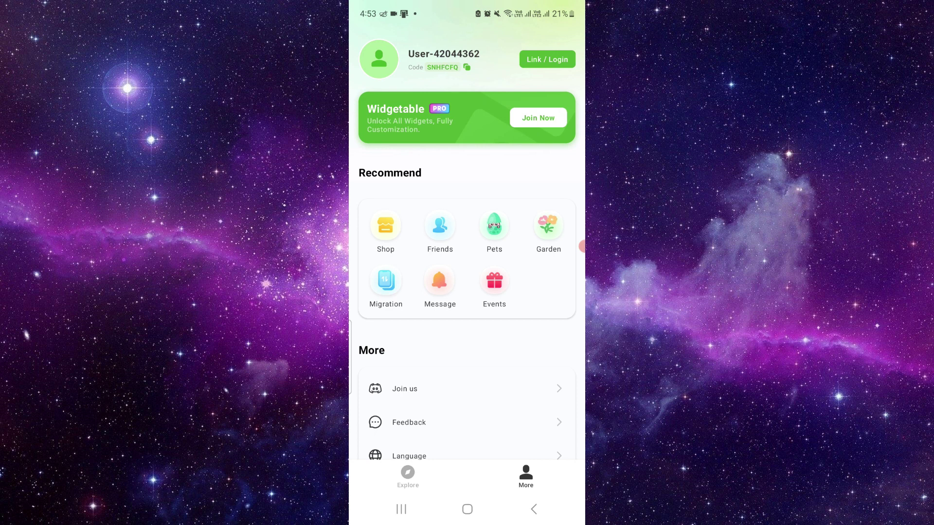
Leave Widgetable for the Android home screen
click(468, 510)
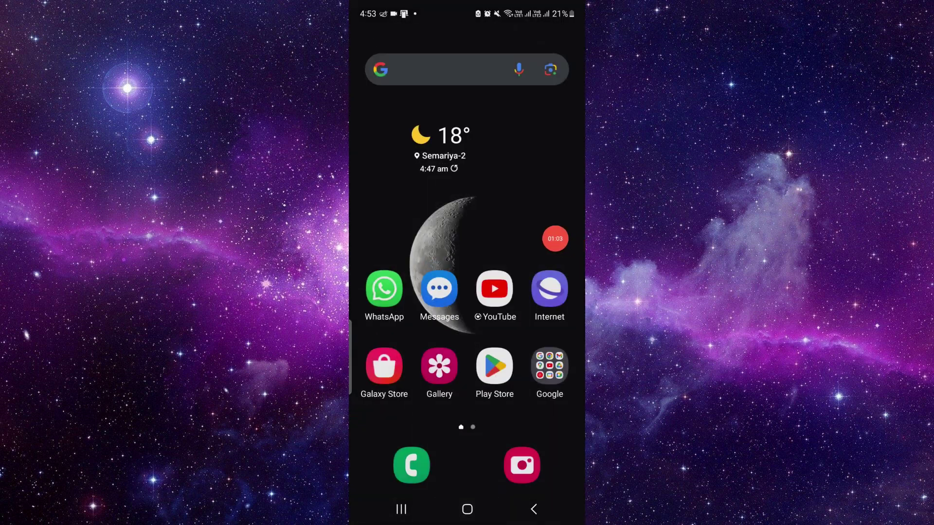